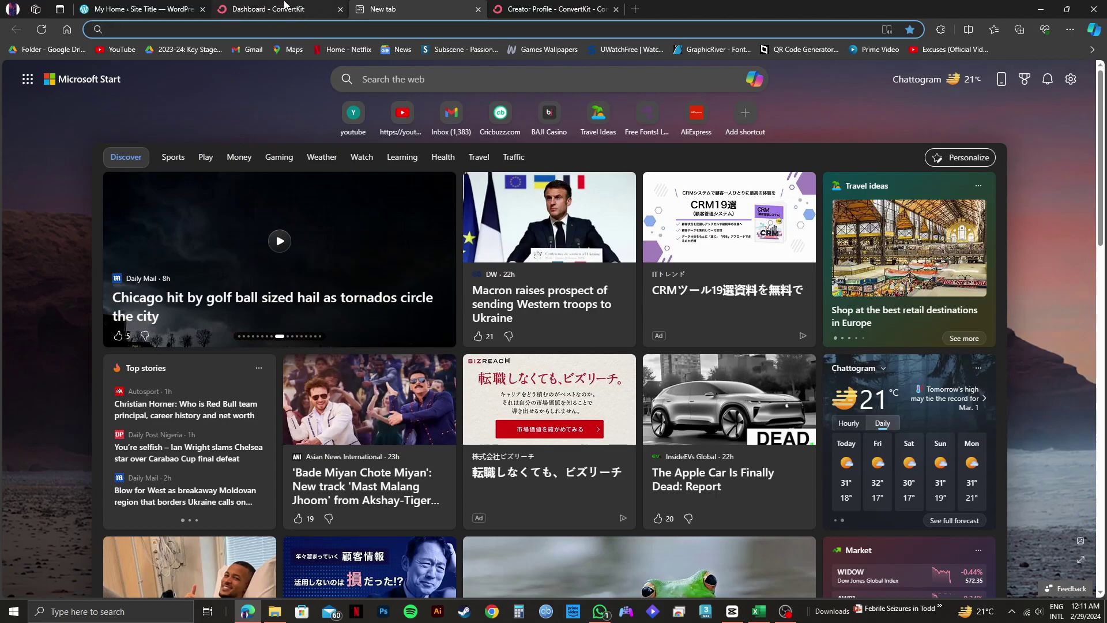
- Switch to the ConvertKit dashboard tab to view the account's welcome page
{"action": "left_click", "coordinate": [283, 7]}
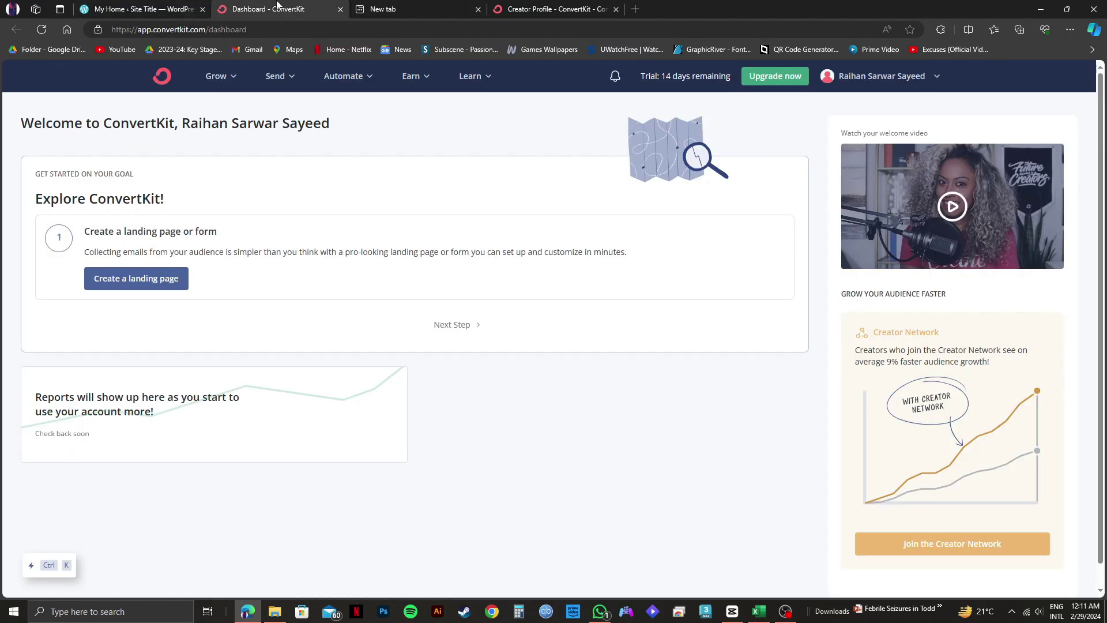
{"action": "left_click", "coordinate": [88, 6]}
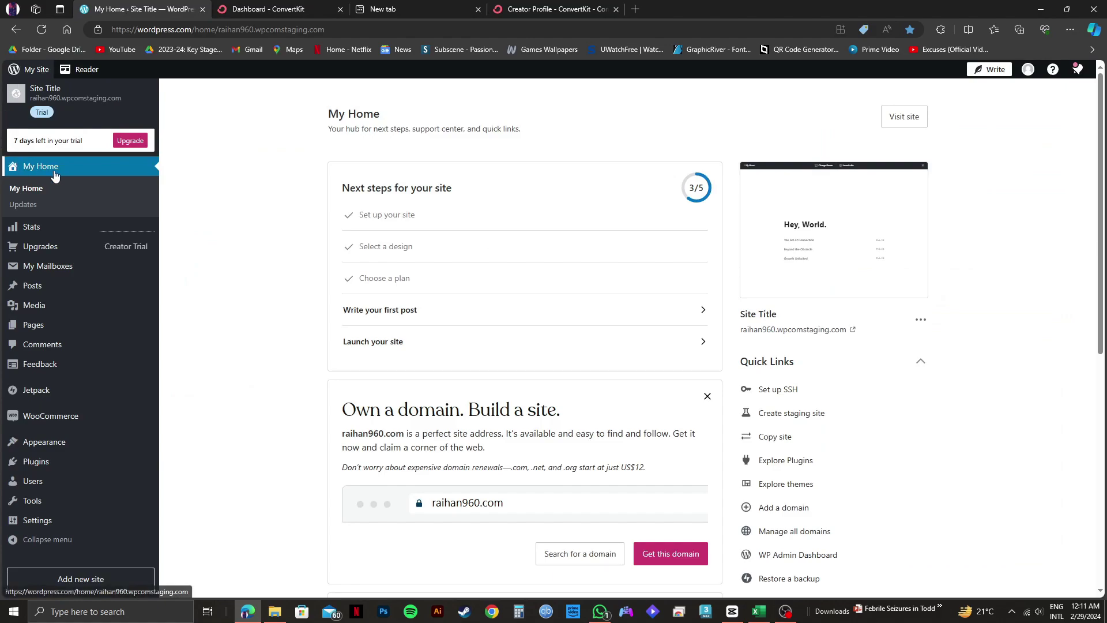
{"action": "scroll", "coordinate": [427, 268], "scroll_direction": "down", "scroll_amount": 5}
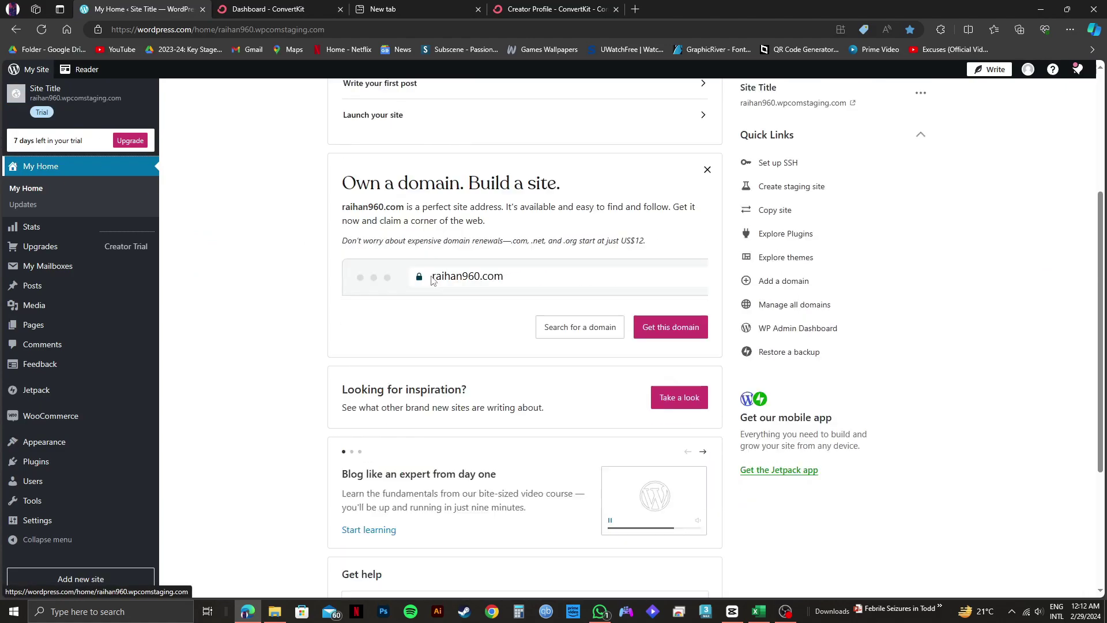
{"action": "scroll", "coordinate": [355, 330], "scroll_direction": "up", "scroll_amount": 4}
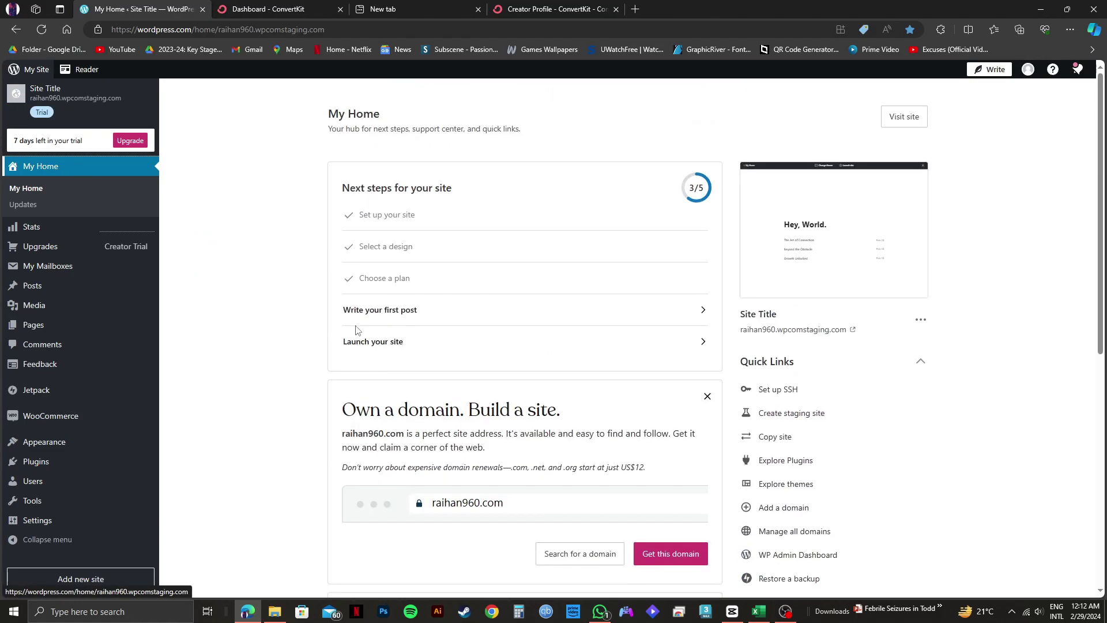
{"action": "scroll", "coordinate": [64, 375], "scroll_direction": "down", "scroll_amount": 1}
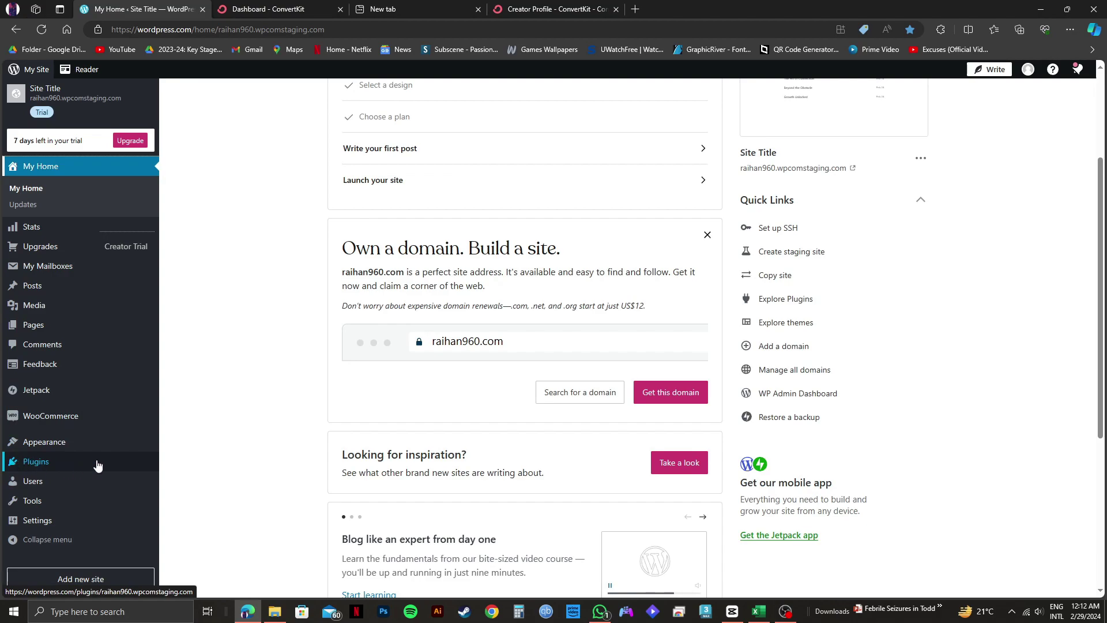
- Search the plugin directory for 'convertkit', returning 112 plugins led by ConvertKit
{"action": "left_click", "coordinate": [22, 463]}
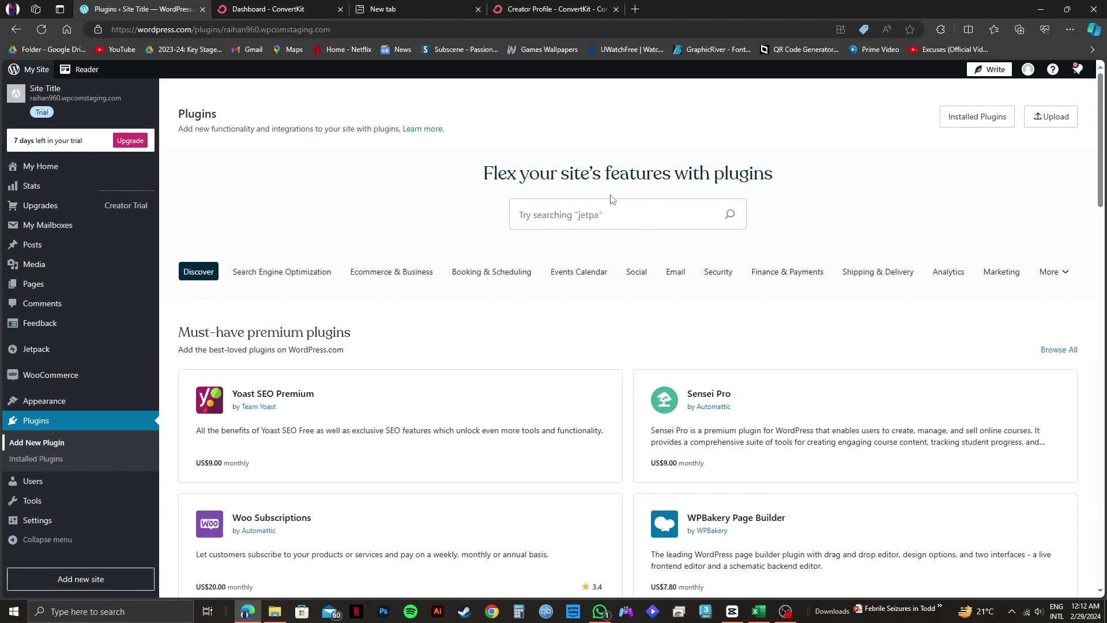
{"action": "left_click", "coordinate": [623, 220]}
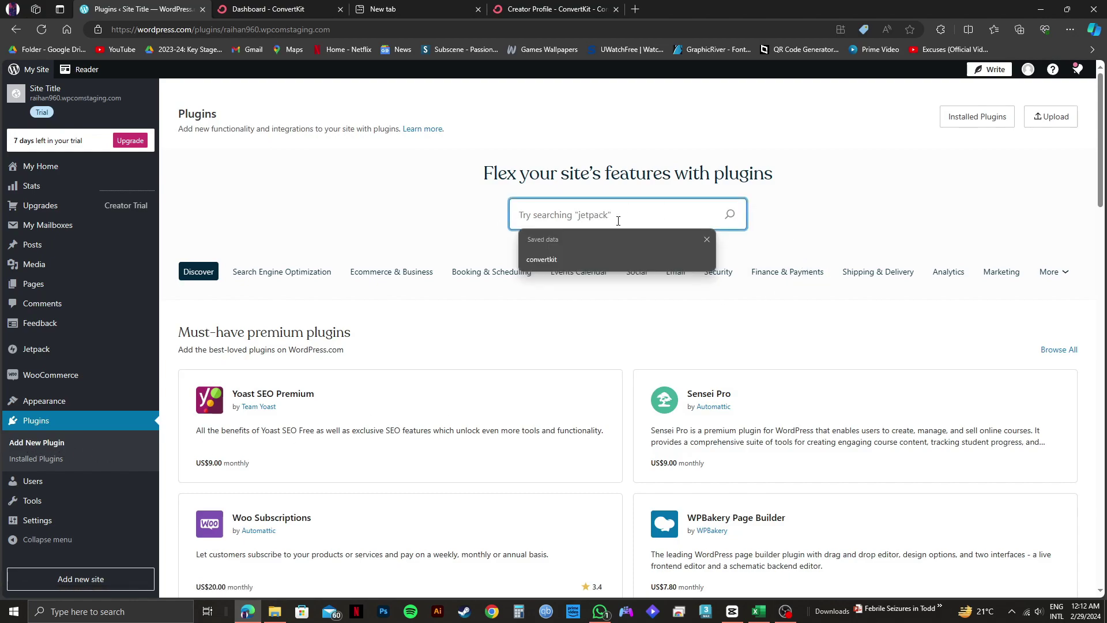
{"action": "left_click", "coordinate": [577, 258]}
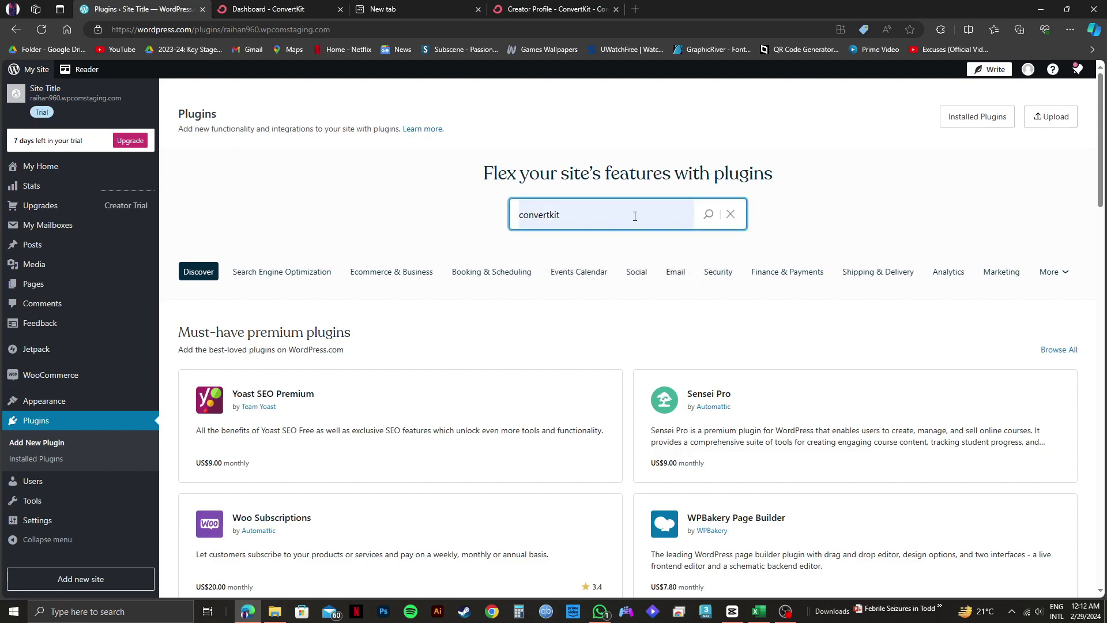
{"action": "left_click", "coordinate": [712, 217]}
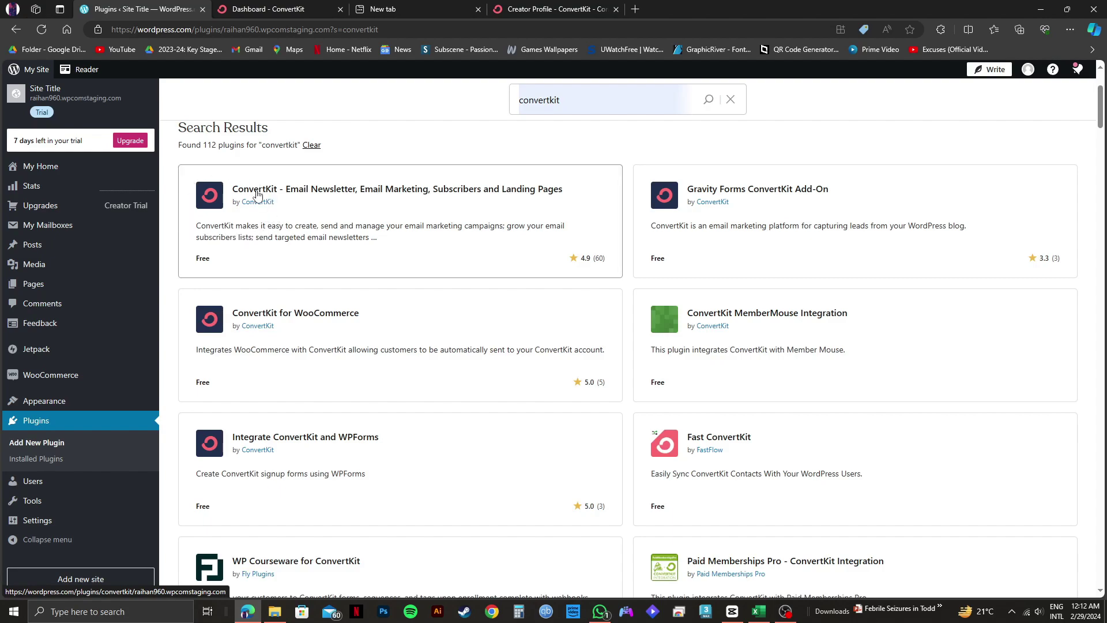
- Install and activate the free 'ConvertKit - Email Newsletter' plugin from its details page
{"action": "left_click", "coordinate": [207, 195]}
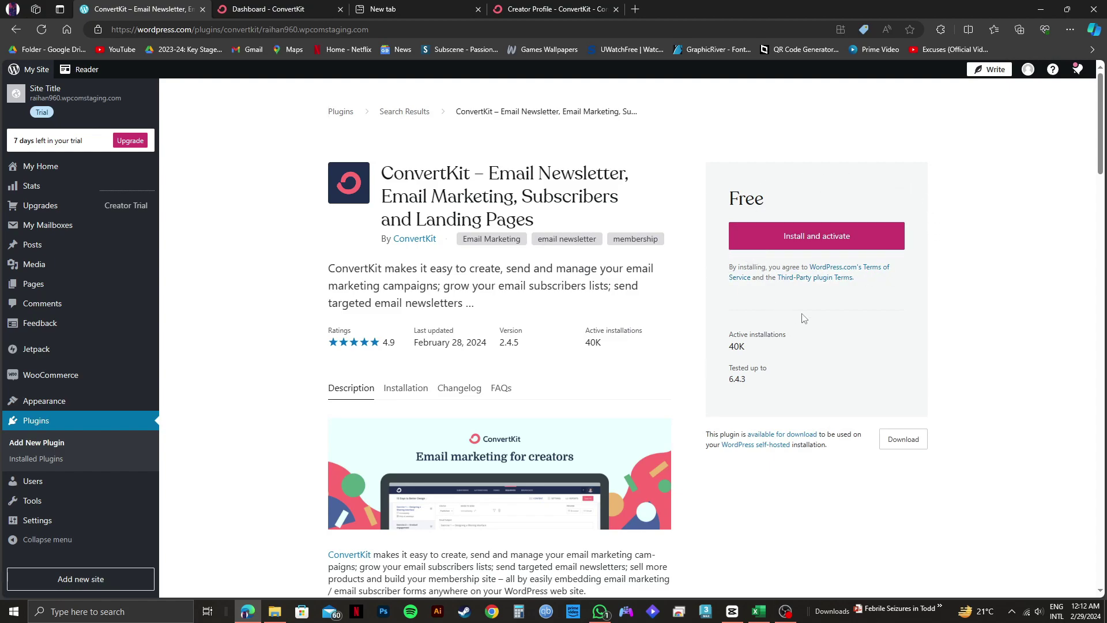
{"action": "left_click", "coordinate": [798, 238]}
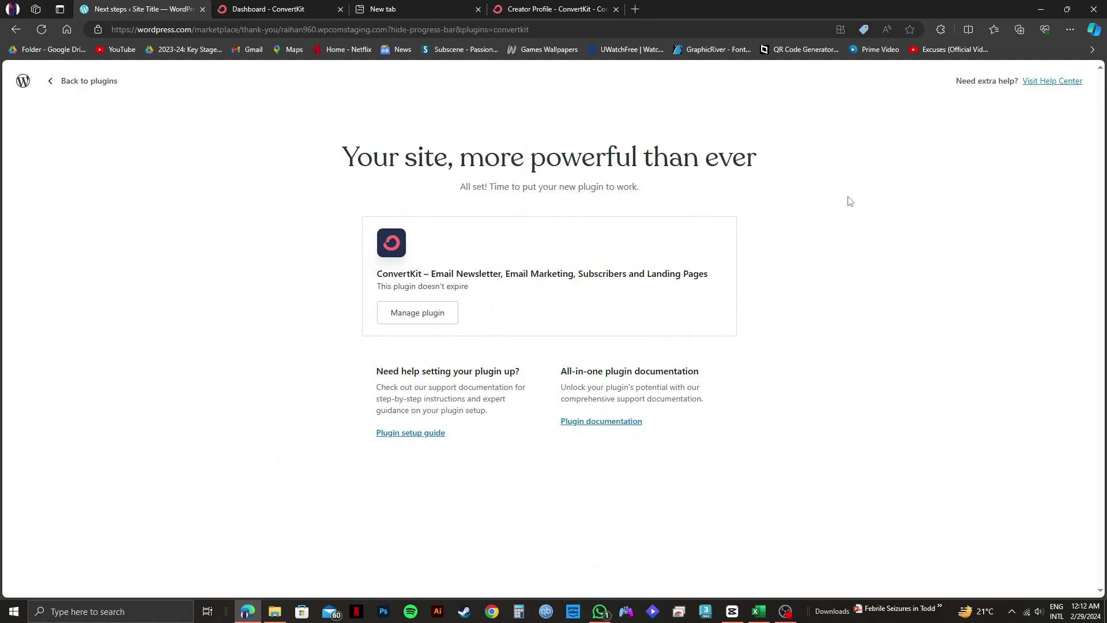
- Return to plugins and open the site's General Settings, where ConvertKit now appears
{"action": "left_click", "coordinate": [49, 81]}
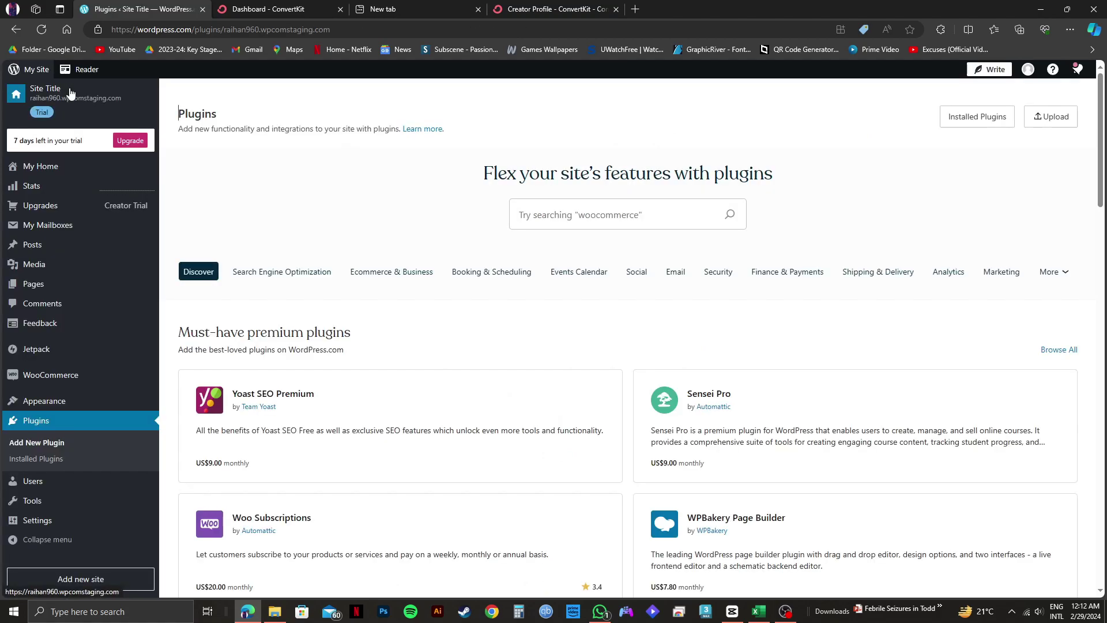
{"action": "scroll", "coordinate": [49, 207], "scroll_direction": "down", "scroll_amount": 3}
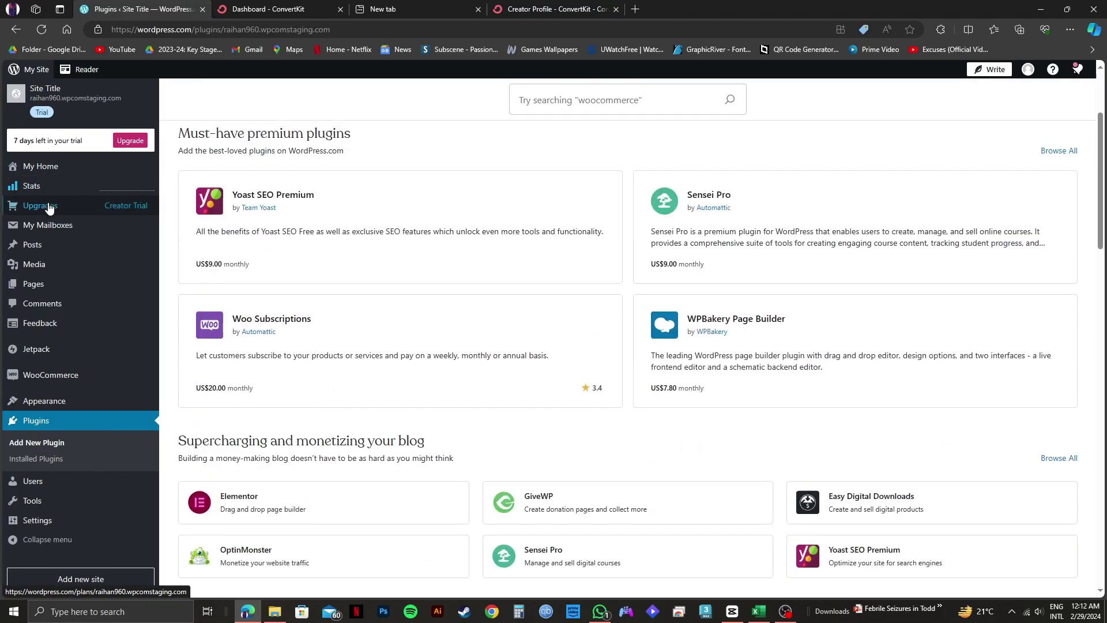
{"action": "scroll", "coordinate": [49, 208], "scroll_direction": "down", "scroll_amount": 2}
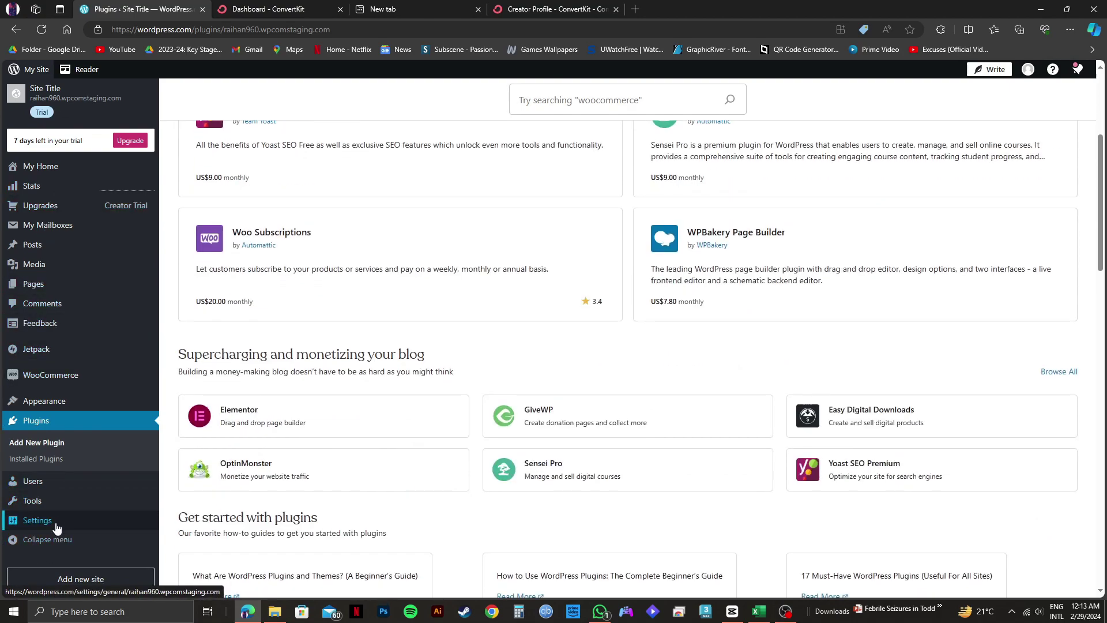
{"action": "left_click", "coordinate": [32, 521]}
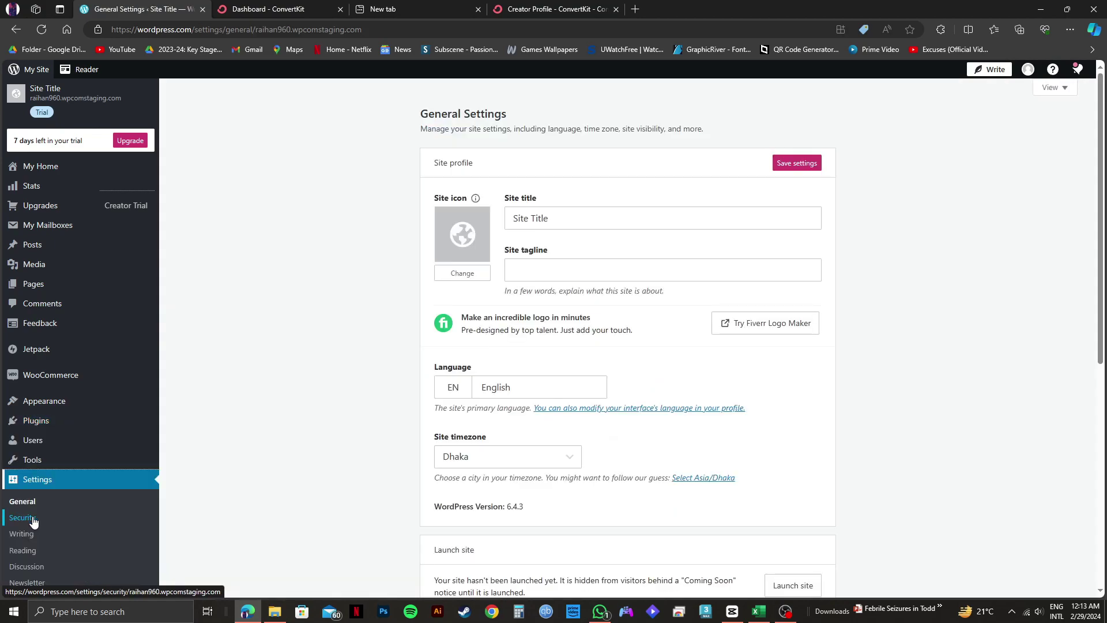
{"action": "scroll", "coordinate": [75, 492], "scroll_direction": "down", "scroll_amount": 4}
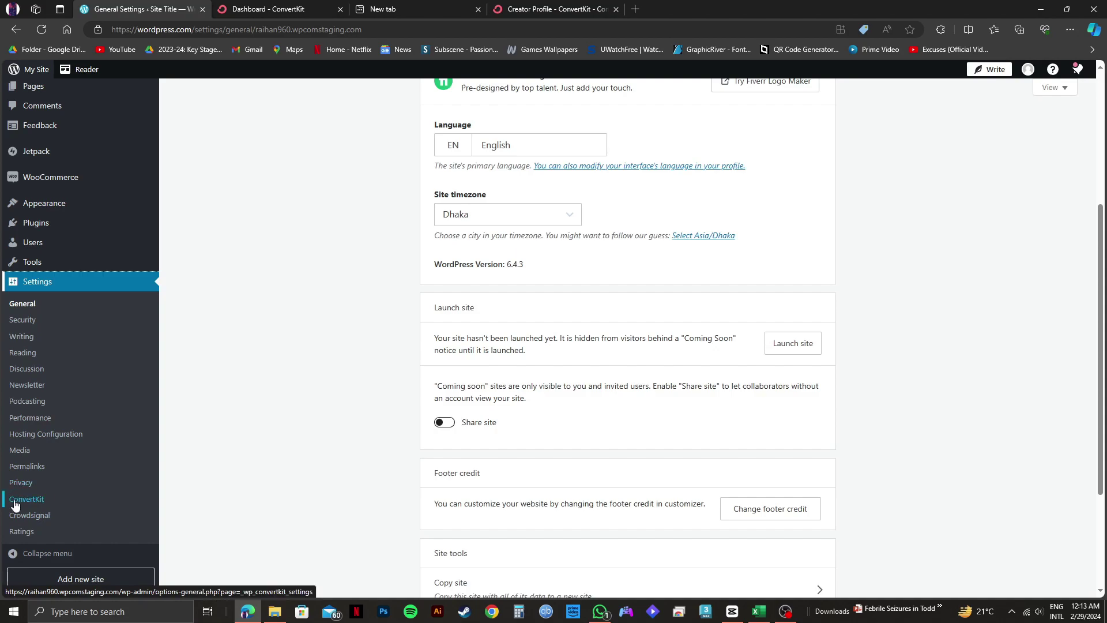
- Open the ConvertKit plugin settings and copy the API key from ConvertKit's Advanced settings
{"action": "left_click", "coordinate": [38, 506]}
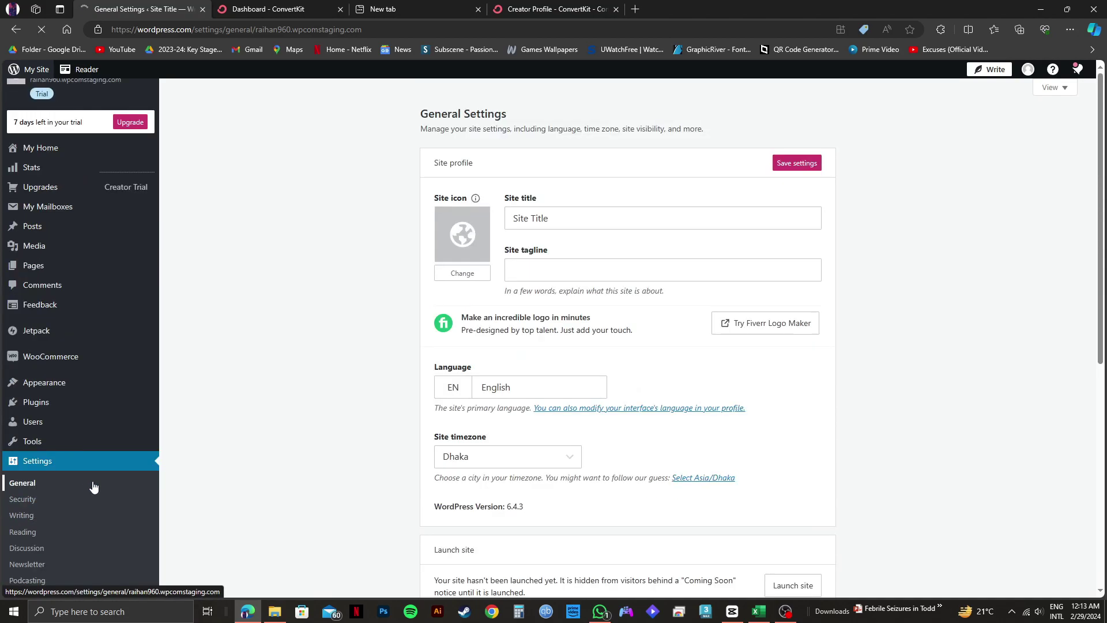
{"action": "scroll", "coordinate": [265, 403], "scroll_direction": "down", "scroll_amount": 2}
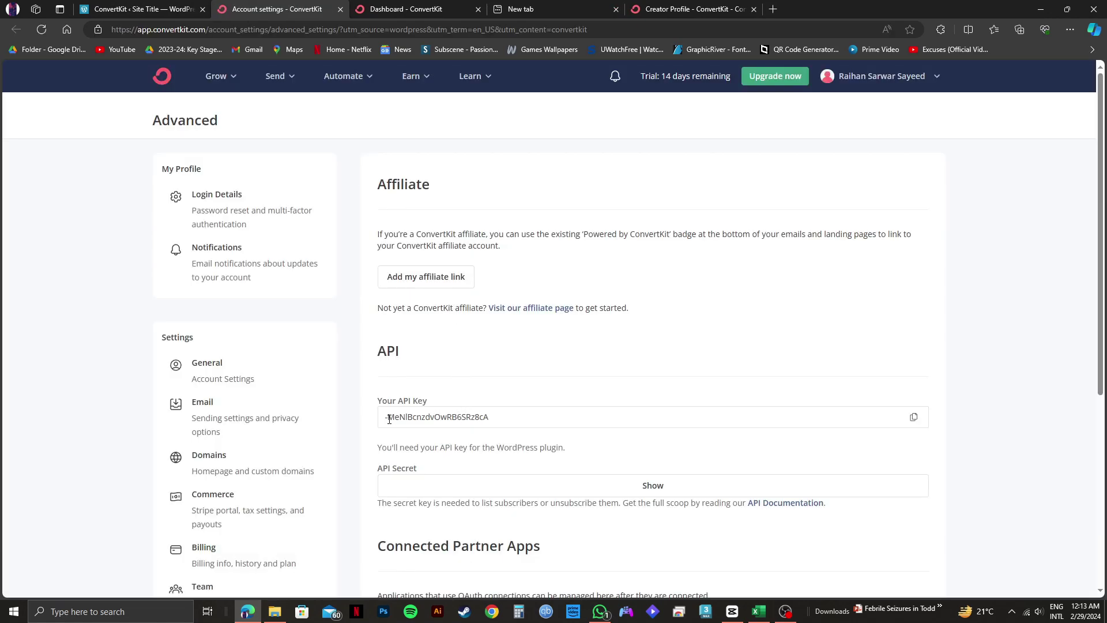
{"action": "left_click_drag", "start_coordinate": [501, 422], "coordinate": [374, 423]}
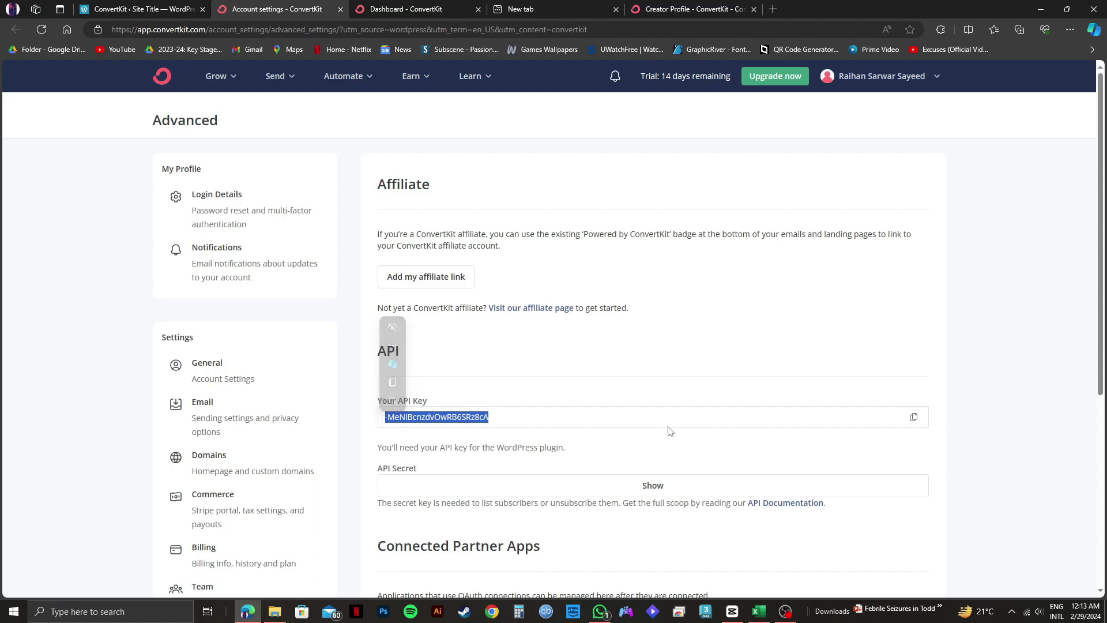
{"action": "left_click", "coordinate": [913, 419]}
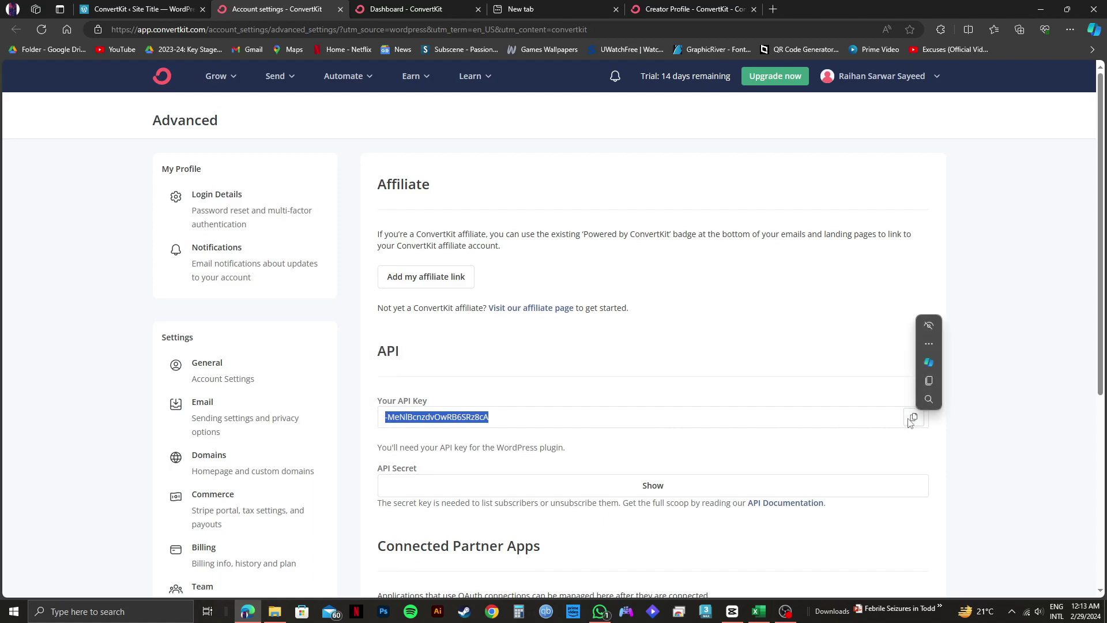
{"action": "left_click", "coordinate": [710, 425]}
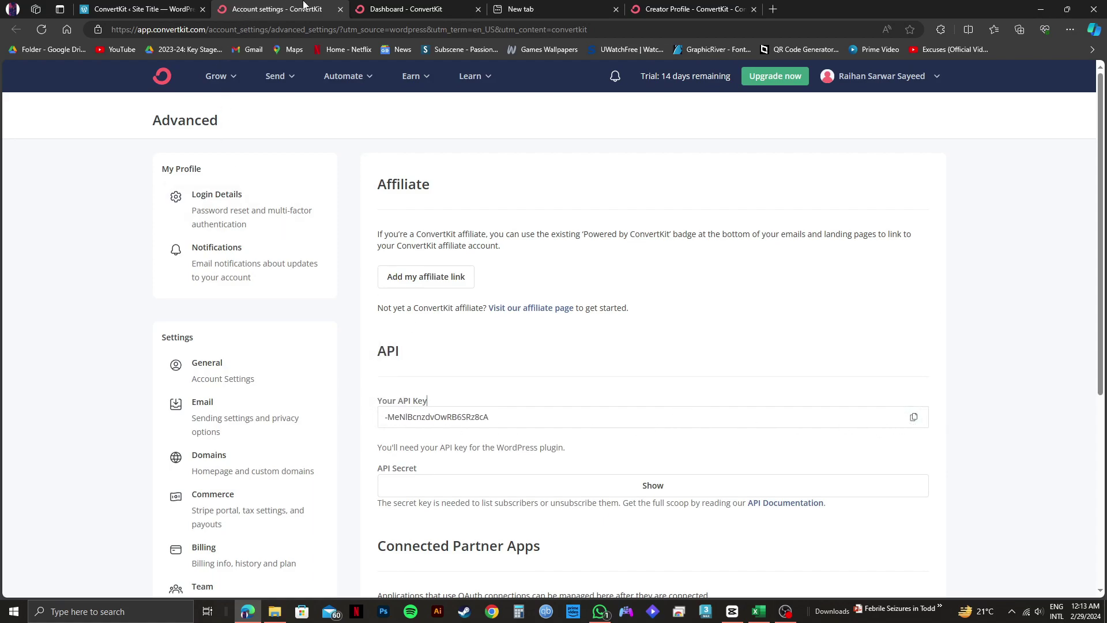
{"action": "left_click", "coordinate": [186, 5]}
- Select the whole API Key value in the WordPress ConvertKit plugin settings
{"action": "left_click_drag", "start_coordinate": [433, 308], "coordinate": [288, 317]}
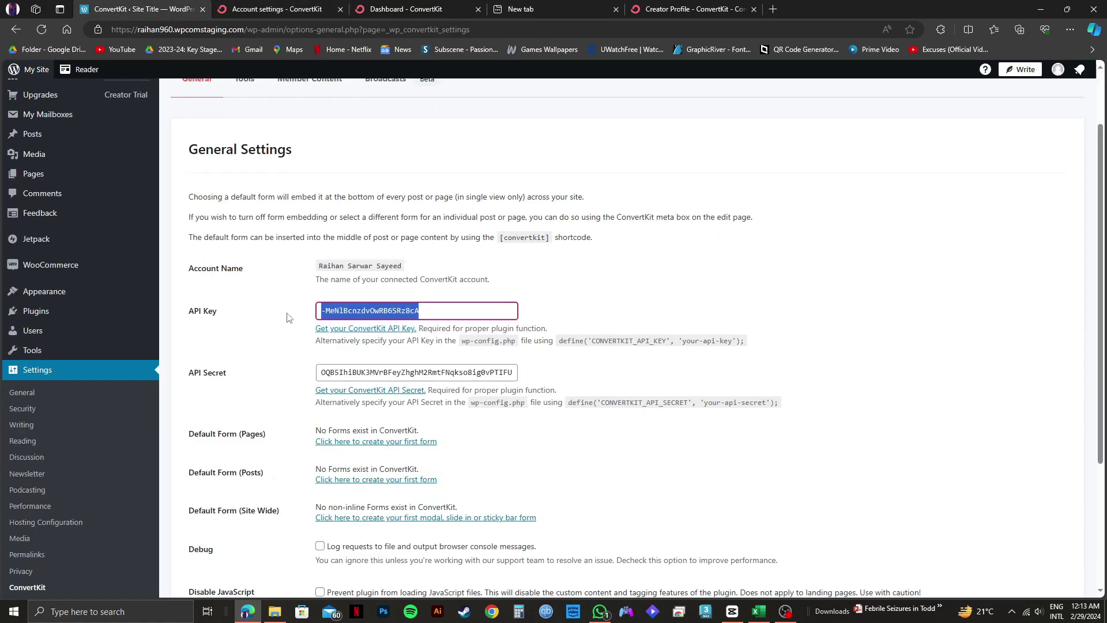
{"action": "left_click", "coordinate": [288, 317]}
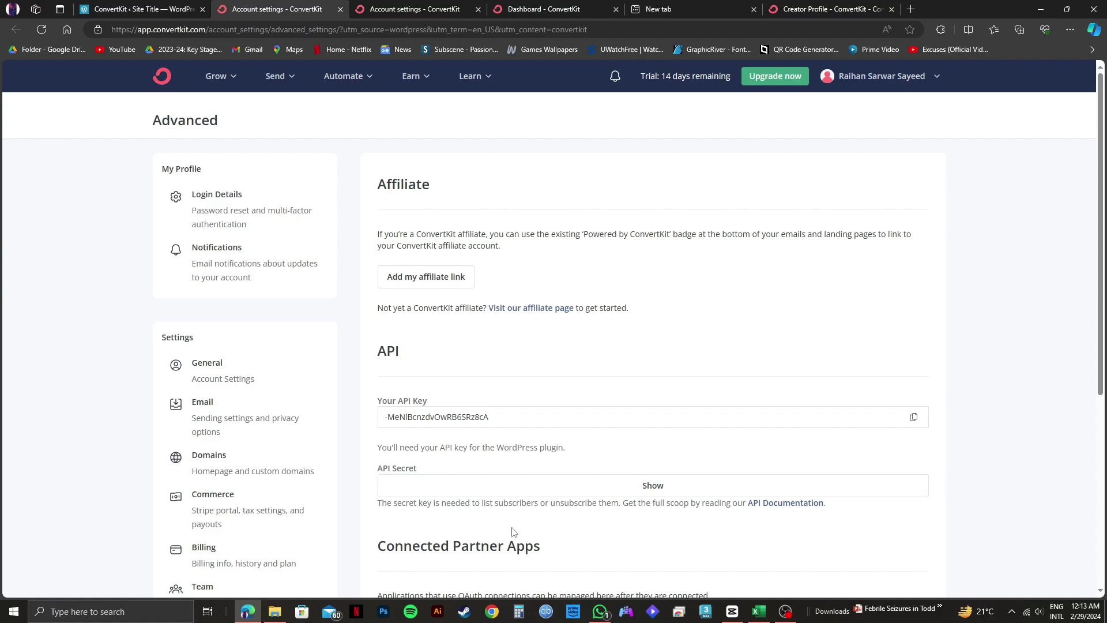
- Reveal the hidden API Secret in ConvertKit and copy its value
{"action": "left_click", "coordinate": [662, 485]}
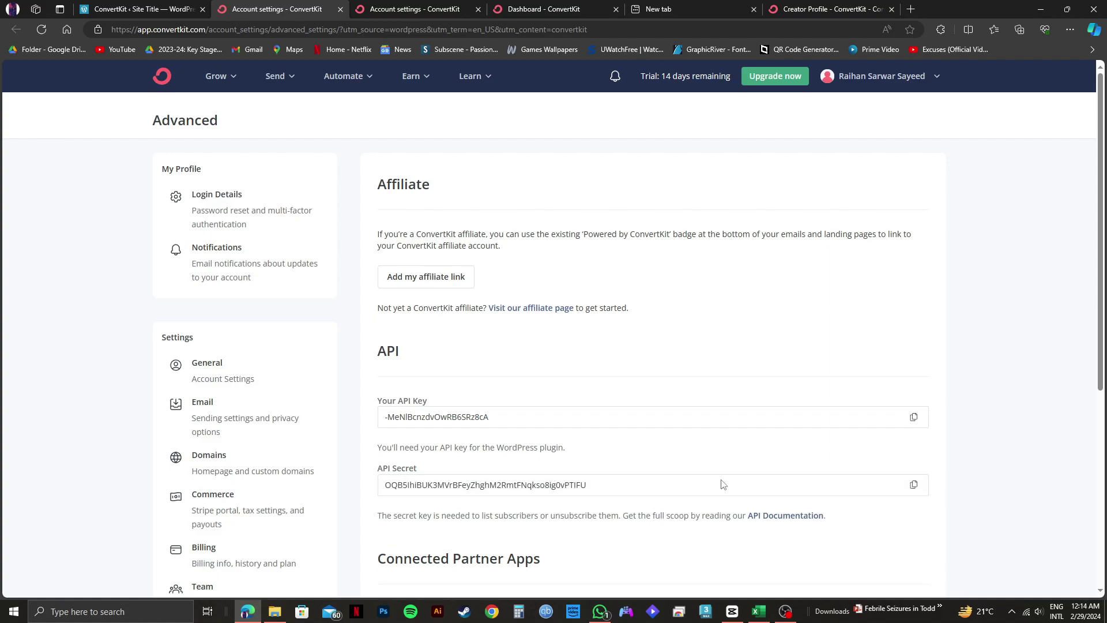
{"action": "left_click_drag", "start_coordinate": [606, 489], "coordinate": [367, 486]}
{"action": "left_click", "coordinate": [914, 487]}
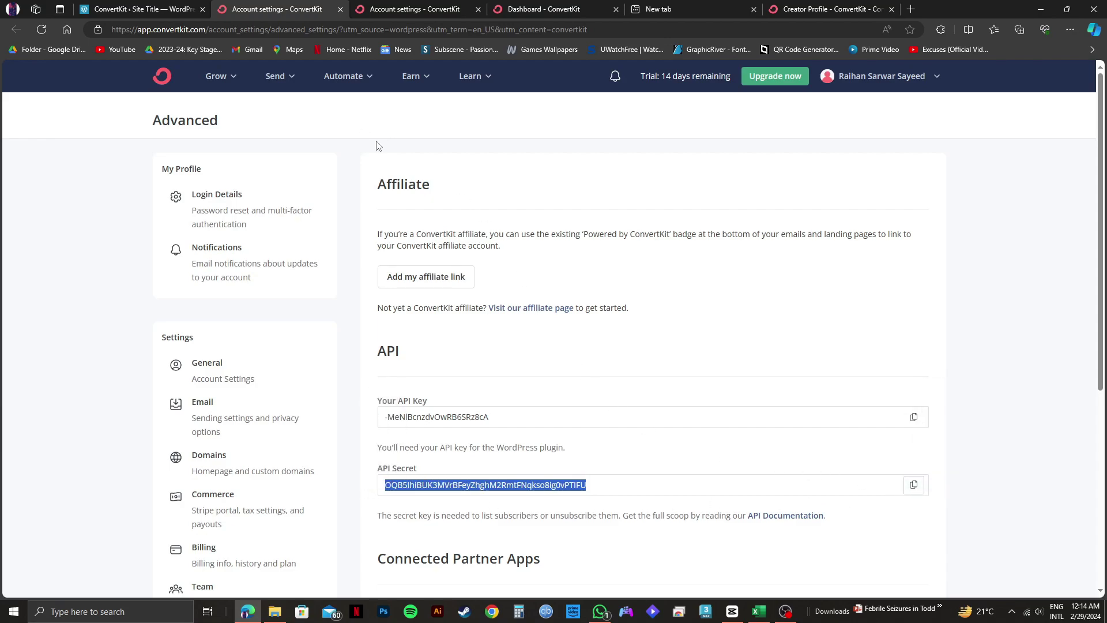
- Replace the plugin's API Secret with the copied value and save the settings
{"action": "left_click", "coordinate": [154, 11]}
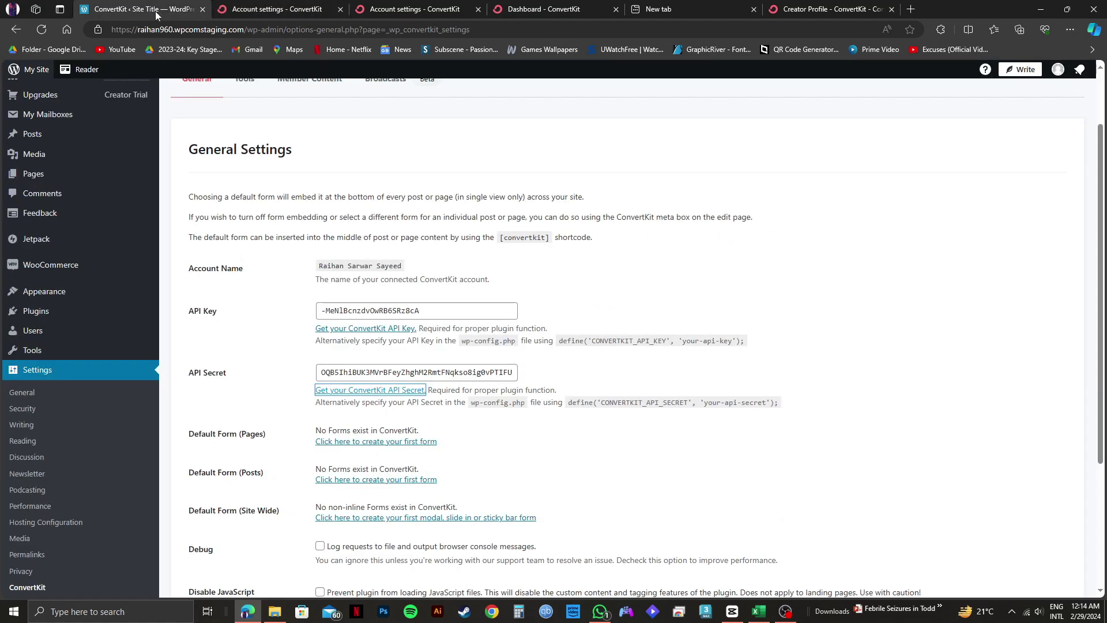
{"action": "left_click_drag", "start_coordinate": [516, 373], "coordinate": [272, 376]}
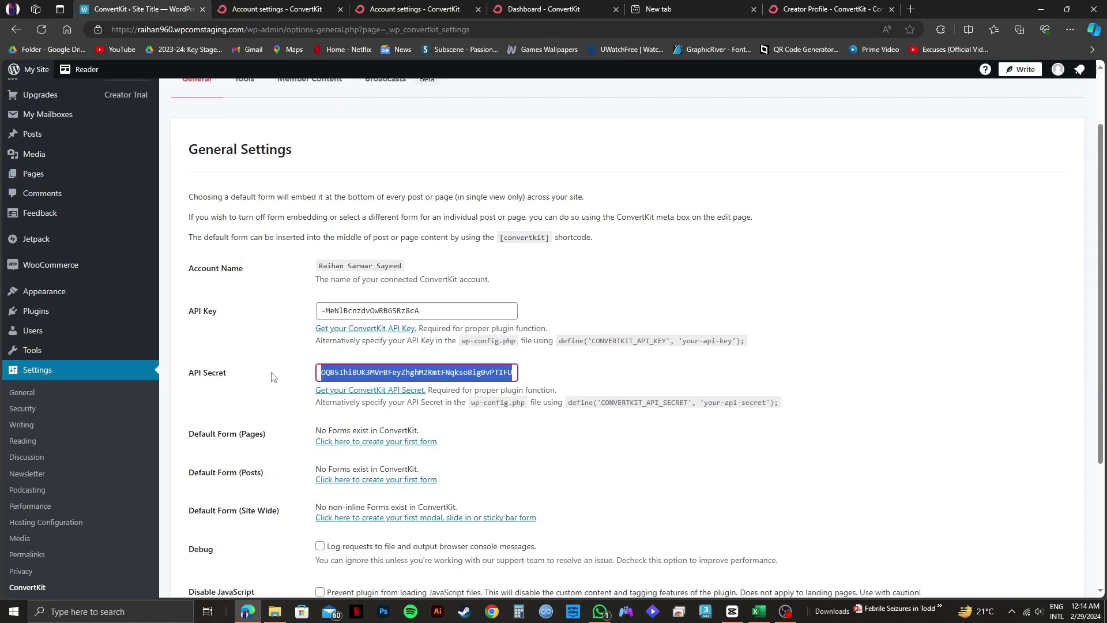
{"action": "key", "text": "ctrl+v"}
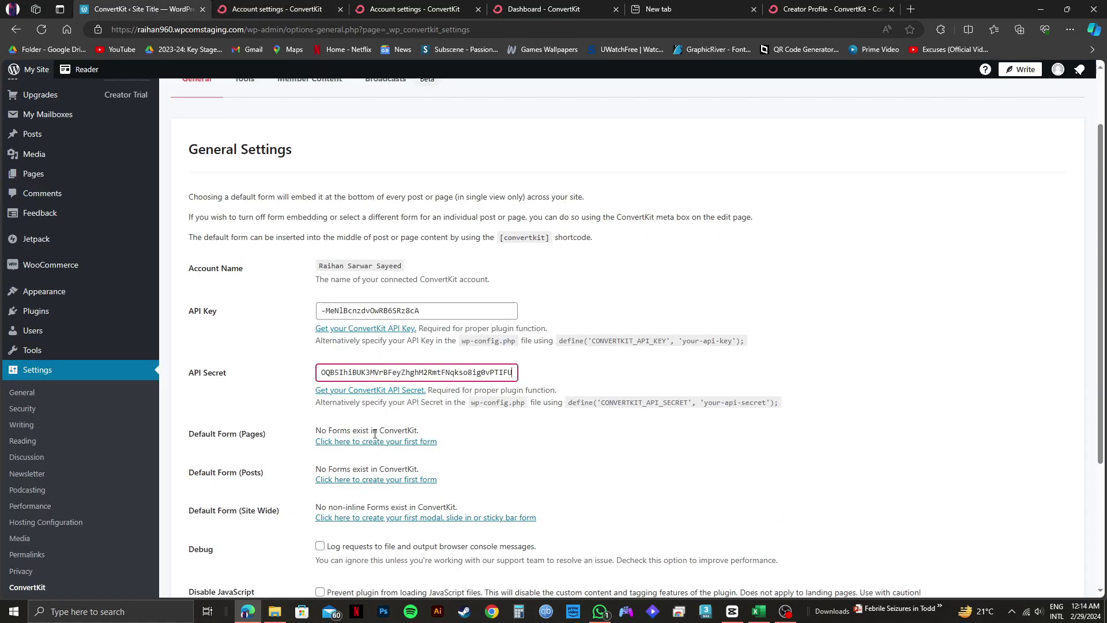
{"action": "scroll", "coordinate": [375, 433], "scroll_direction": "down", "scroll_amount": 3}
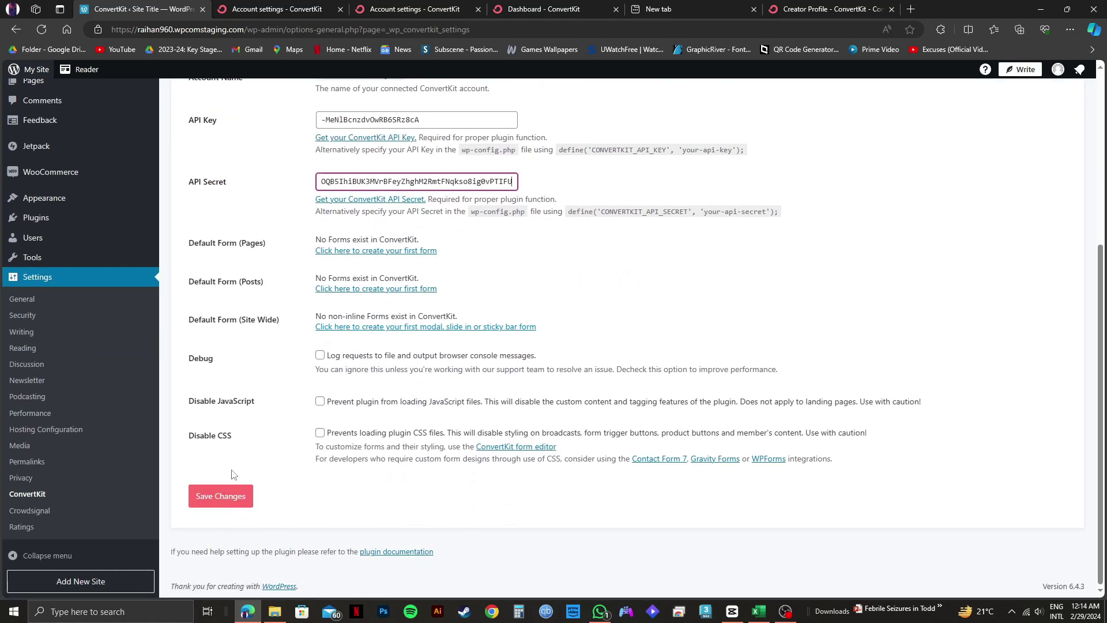
{"action": "left_click", "coordinate": [228, 504]}
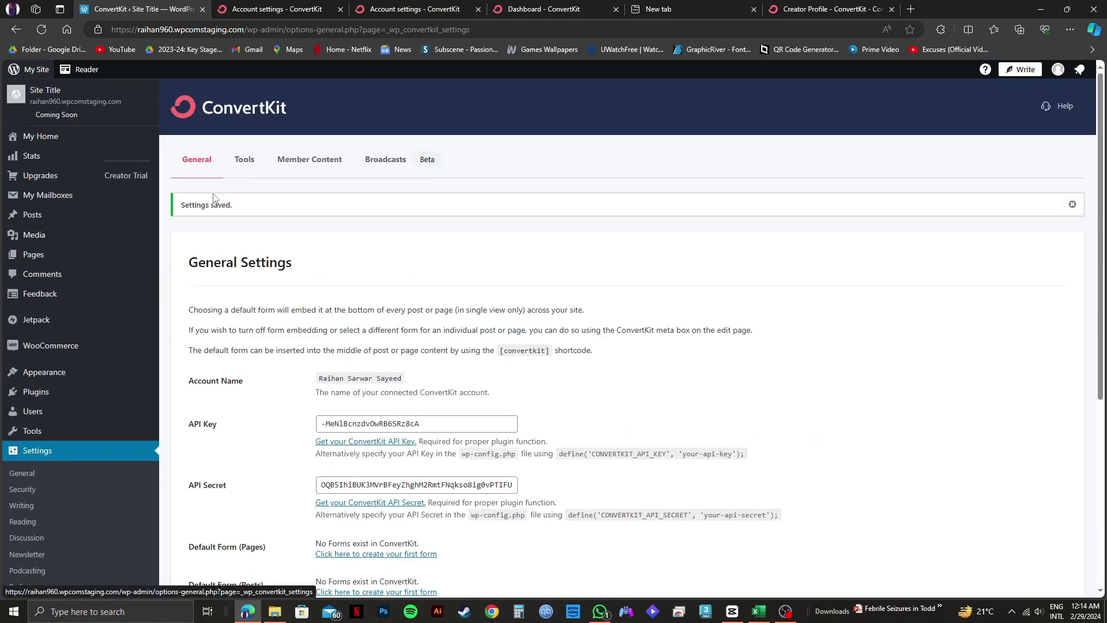
{"action": "left_click", "coordinate": [508, 8]}
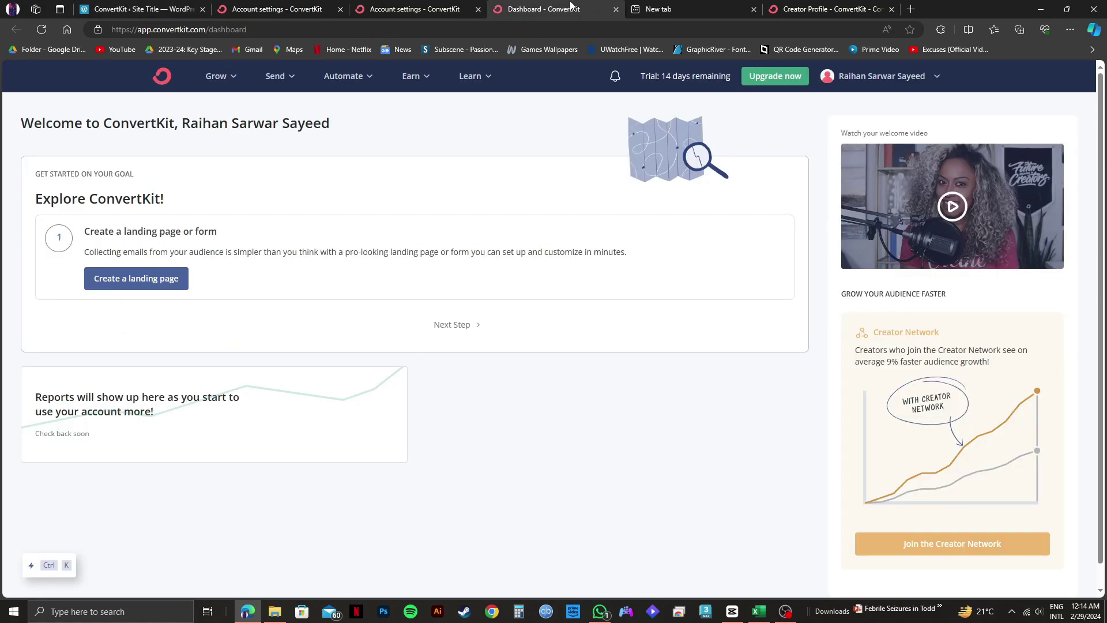
- Close the dashboard tab and view the Creator Profile editor with its Hudson template
{"action": "left_click", "coordinate": [617, 9]}
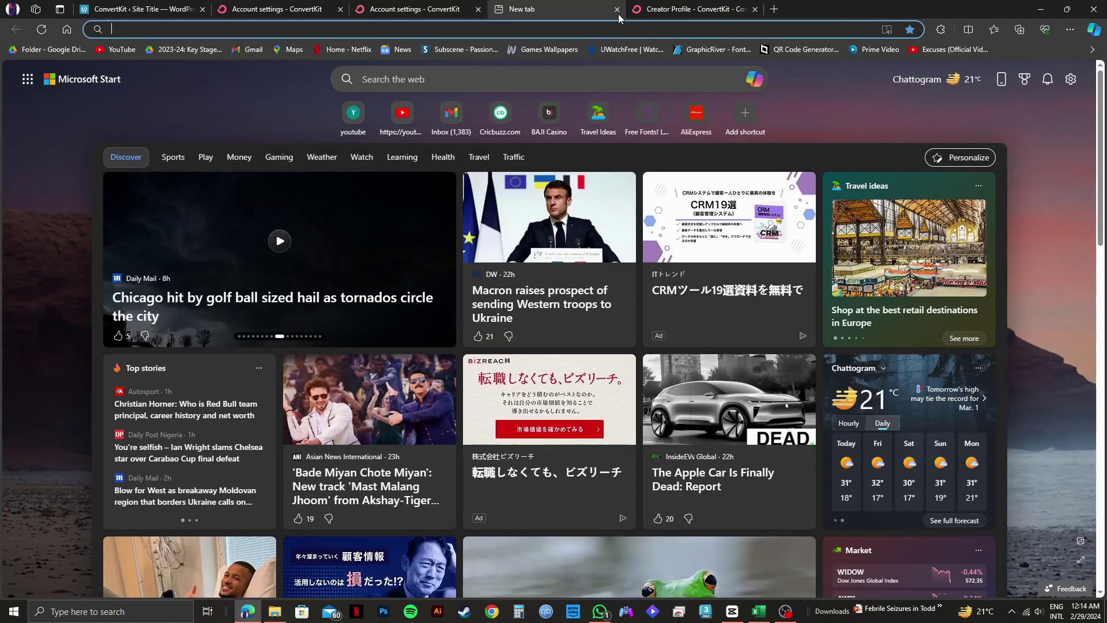
{"action": "left_click", "coordinate": [670, 14]}
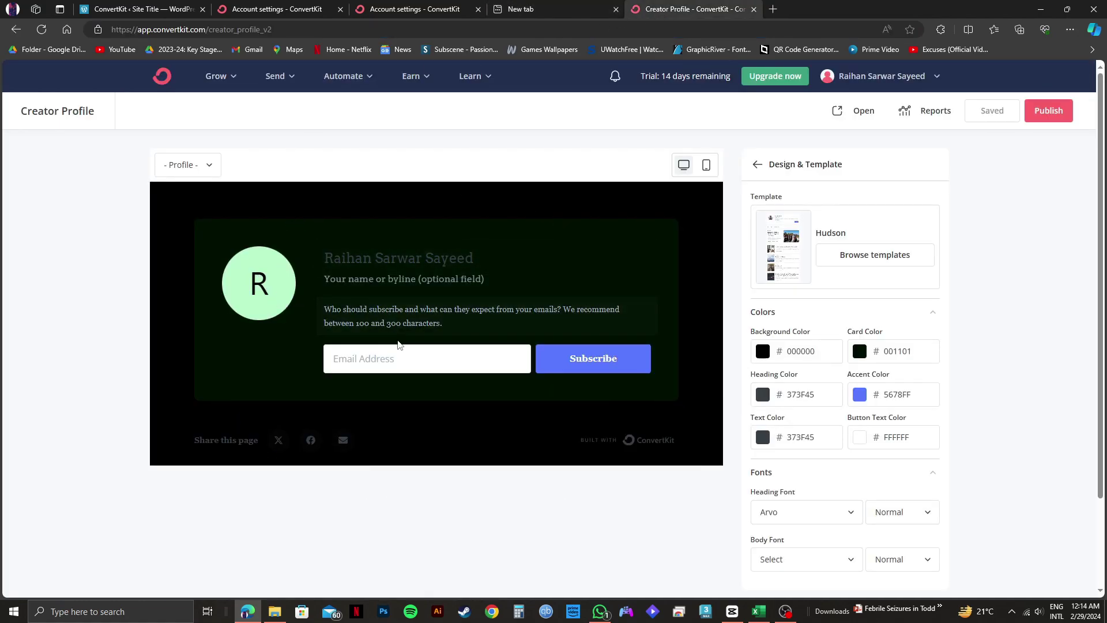
{"action": "scroll", "coordinate": [830, 282], "scroll_direction": "down", "scroll_amount": 2}
{"action": "scroll", "coordinate": [834, 287], "scroll_direction": "up", "scroll_amount": 2}
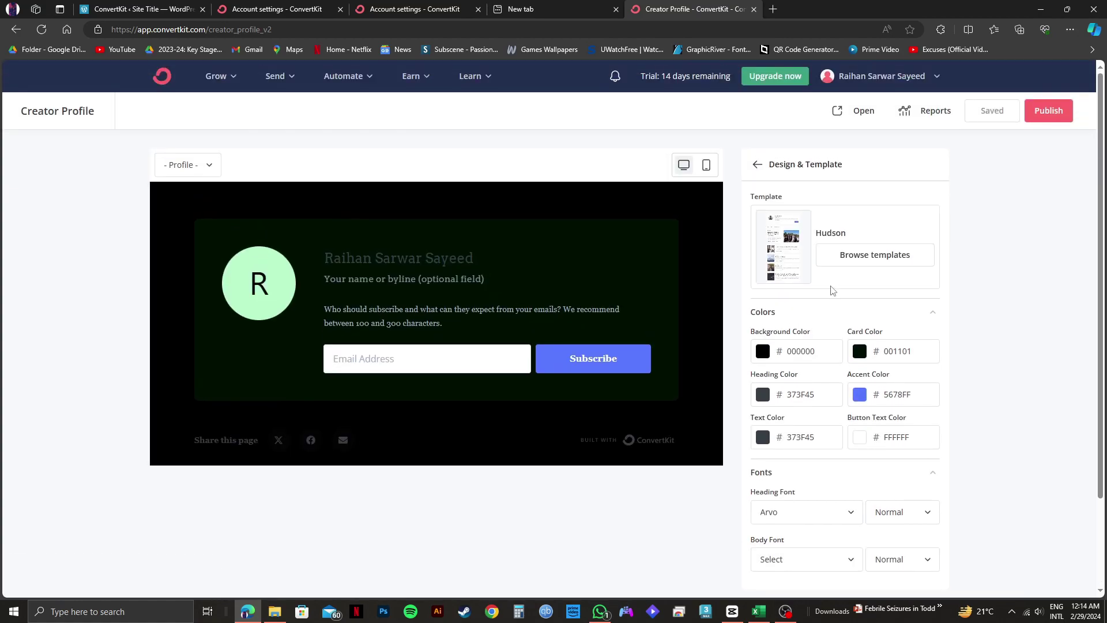